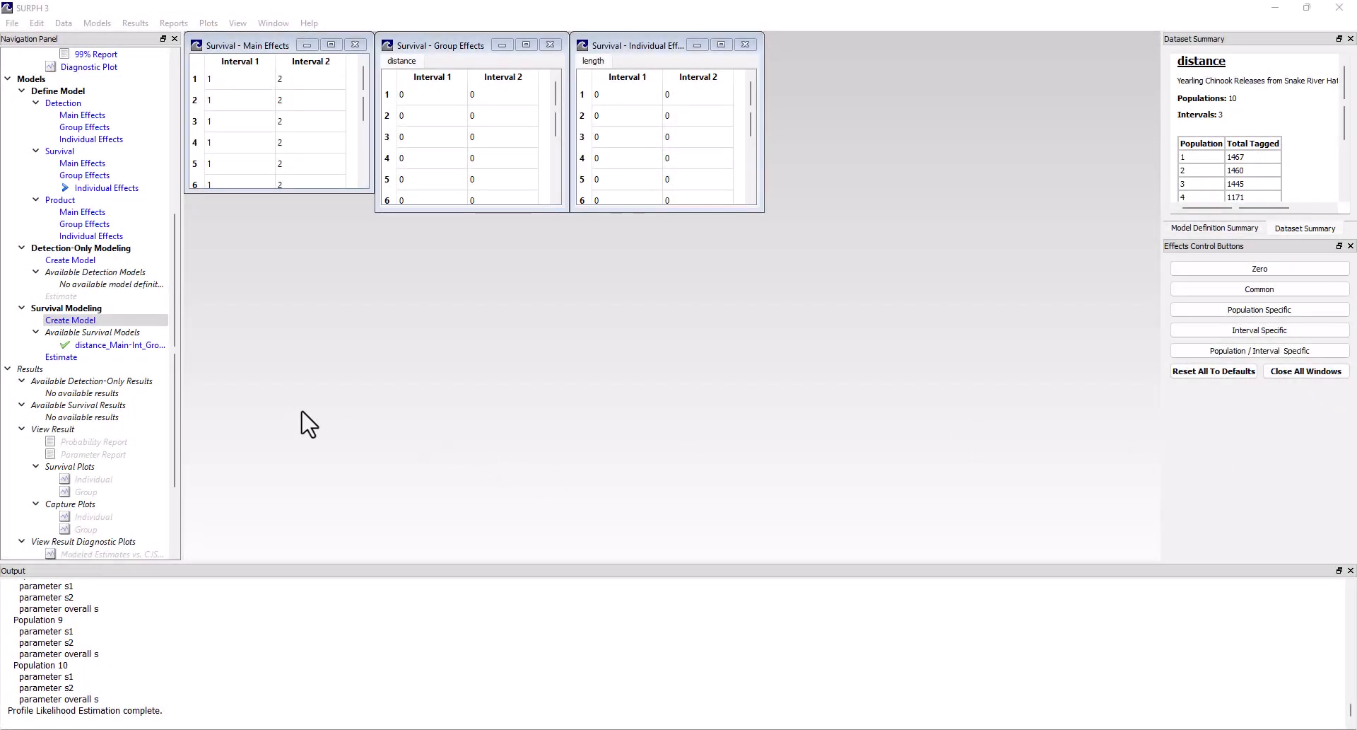
Estimate the survival model distance_Main-Int_Group-0_Indiv-0 and dismiss the resulting notice
{"action": "left_click", "coordinate": [66, 358]}
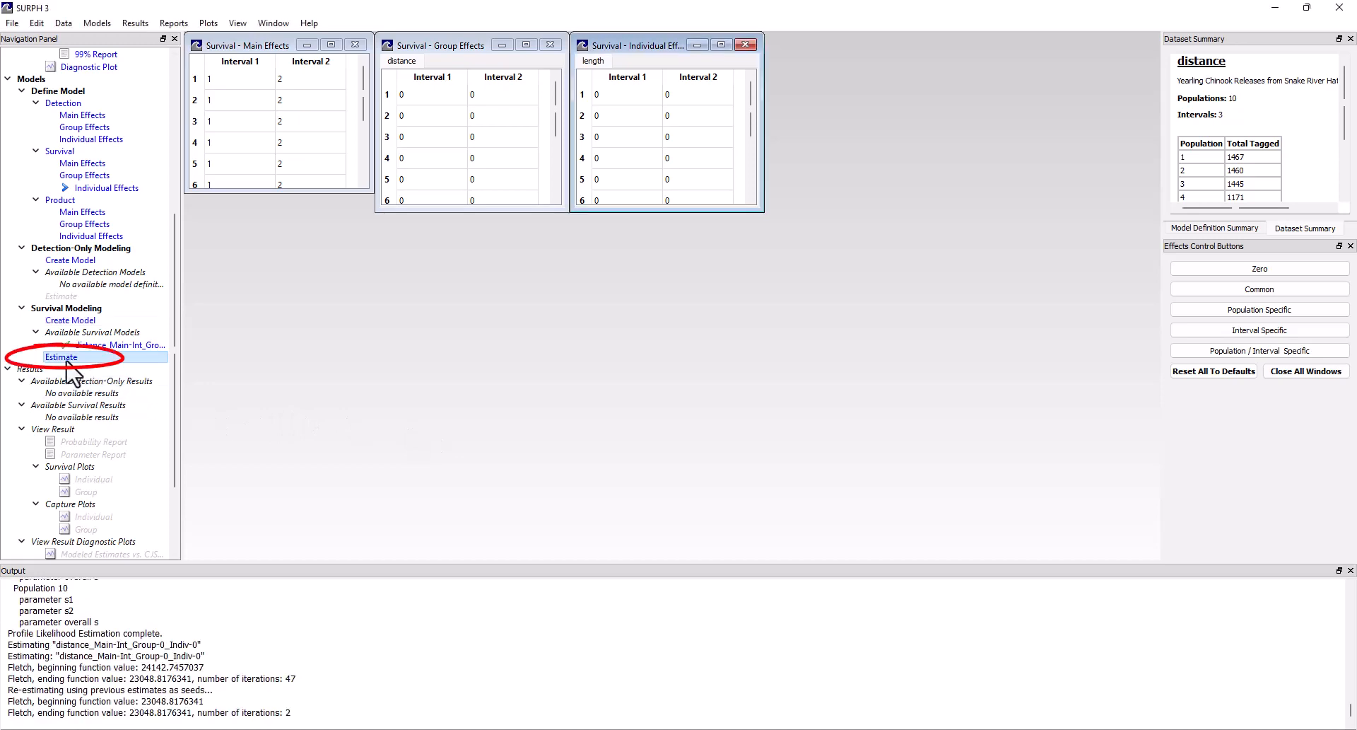
{"action": "left_click", "coordinate": [709, 387]}
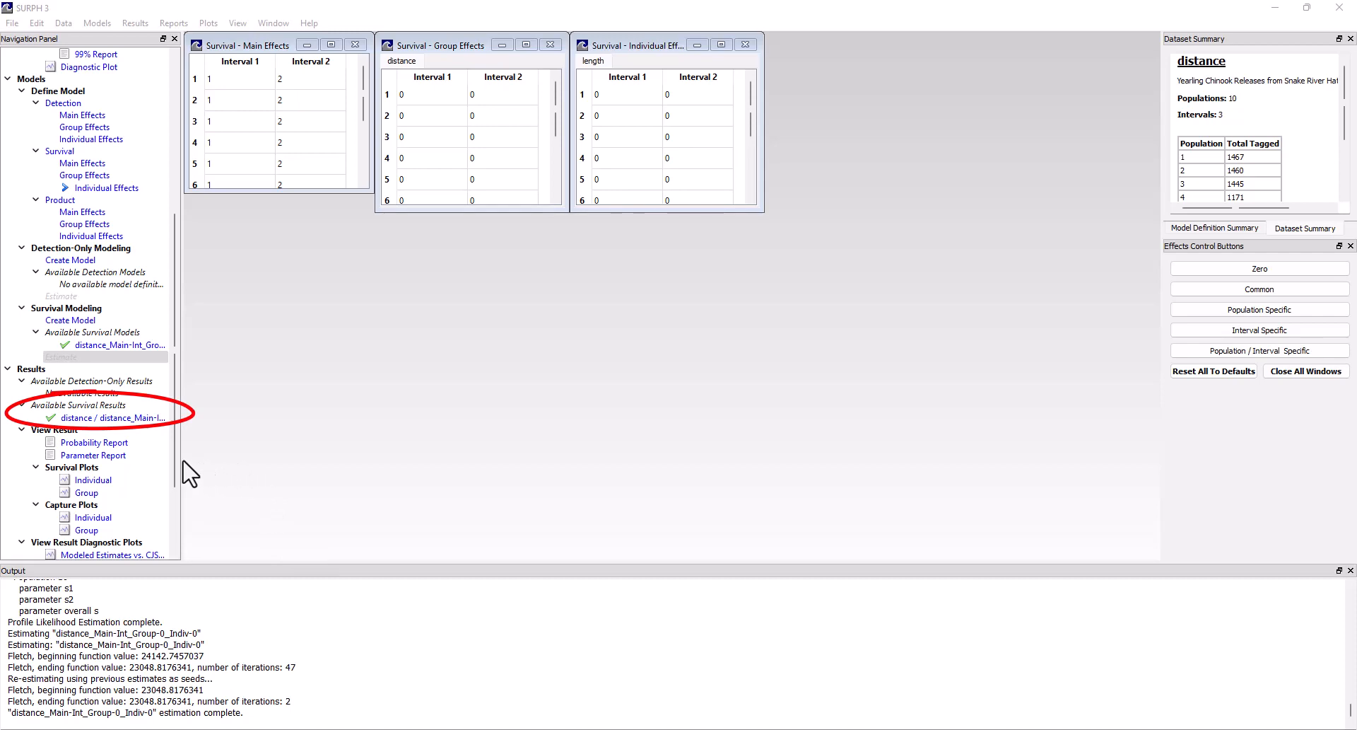
Open the Probability Report and Parameter Report for the estimated survival model, and maximize the Probability Report
{"action": "left_click_drag", "start_coordinate": [172, 463], "coordinate": [170, 533]}
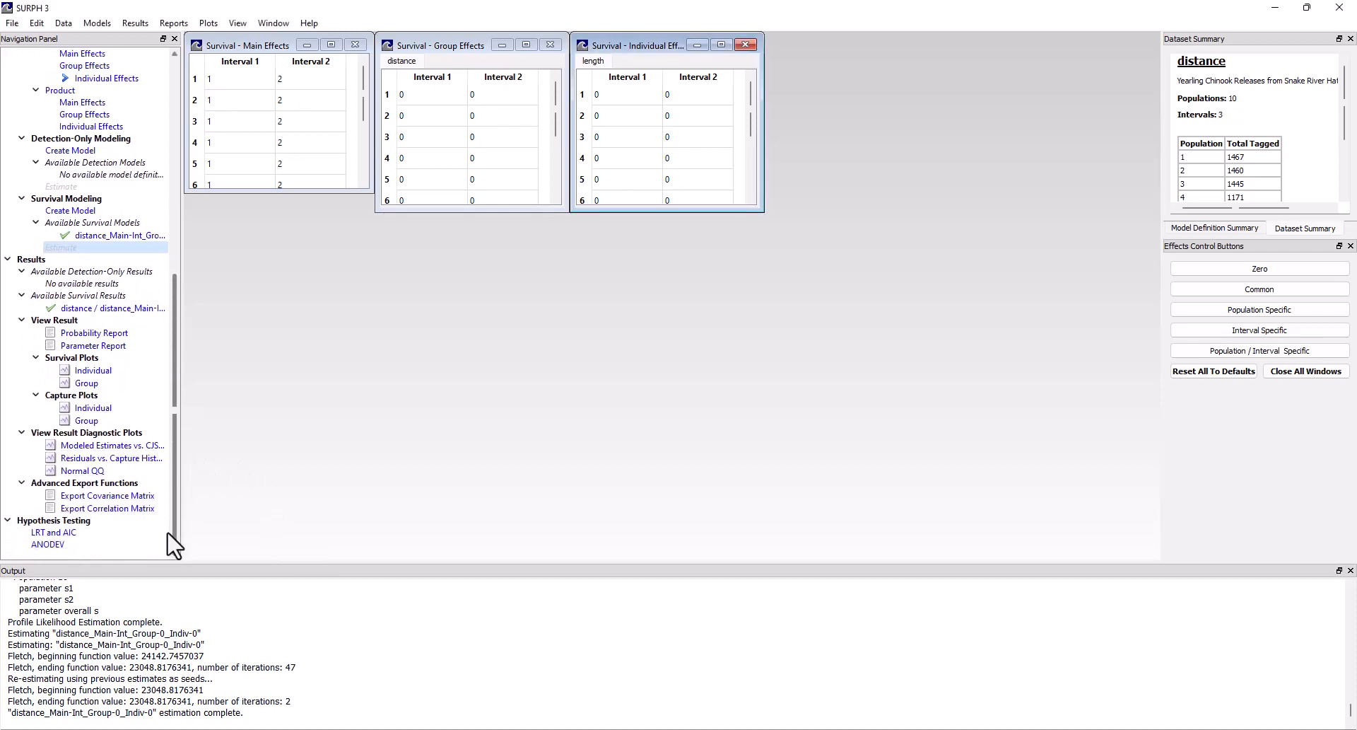
{"action": "left_click", "coordinate": [122, 334]}
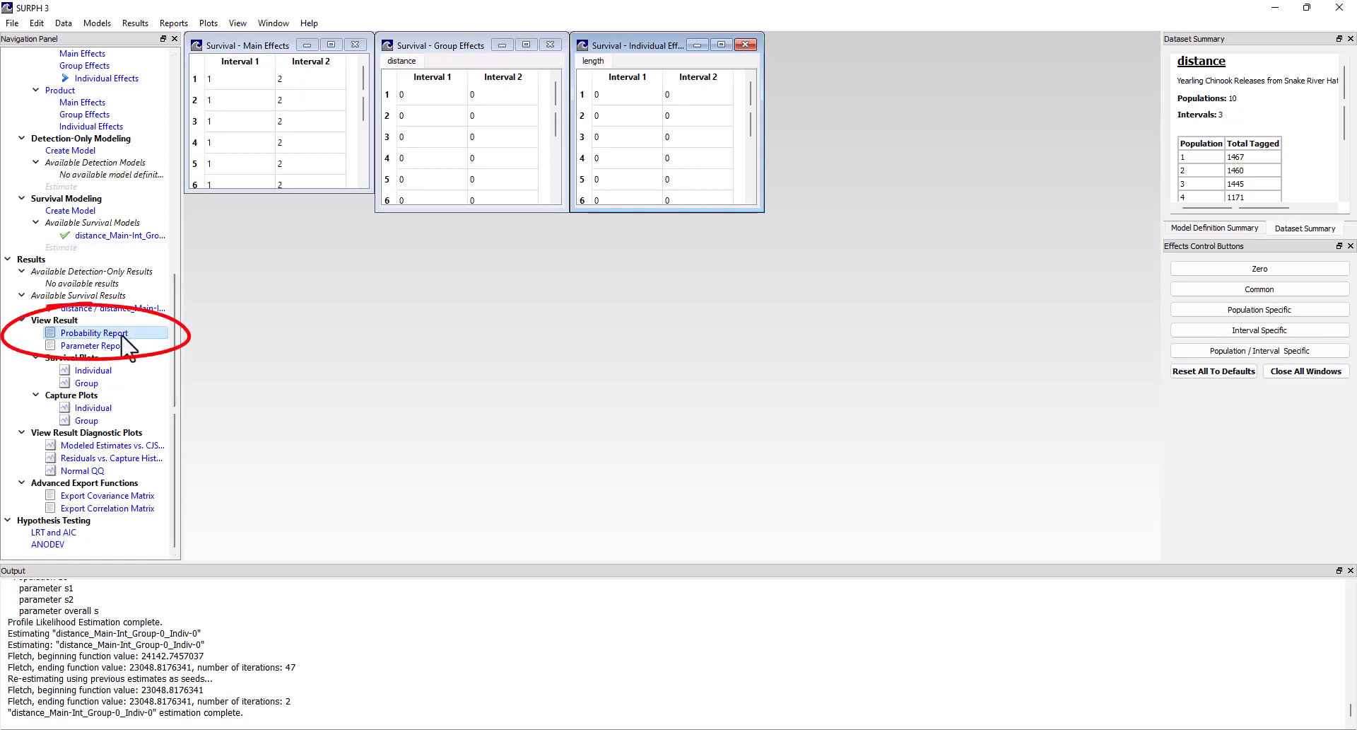
{"action": "left_click", "coordinate": [125, 346]}
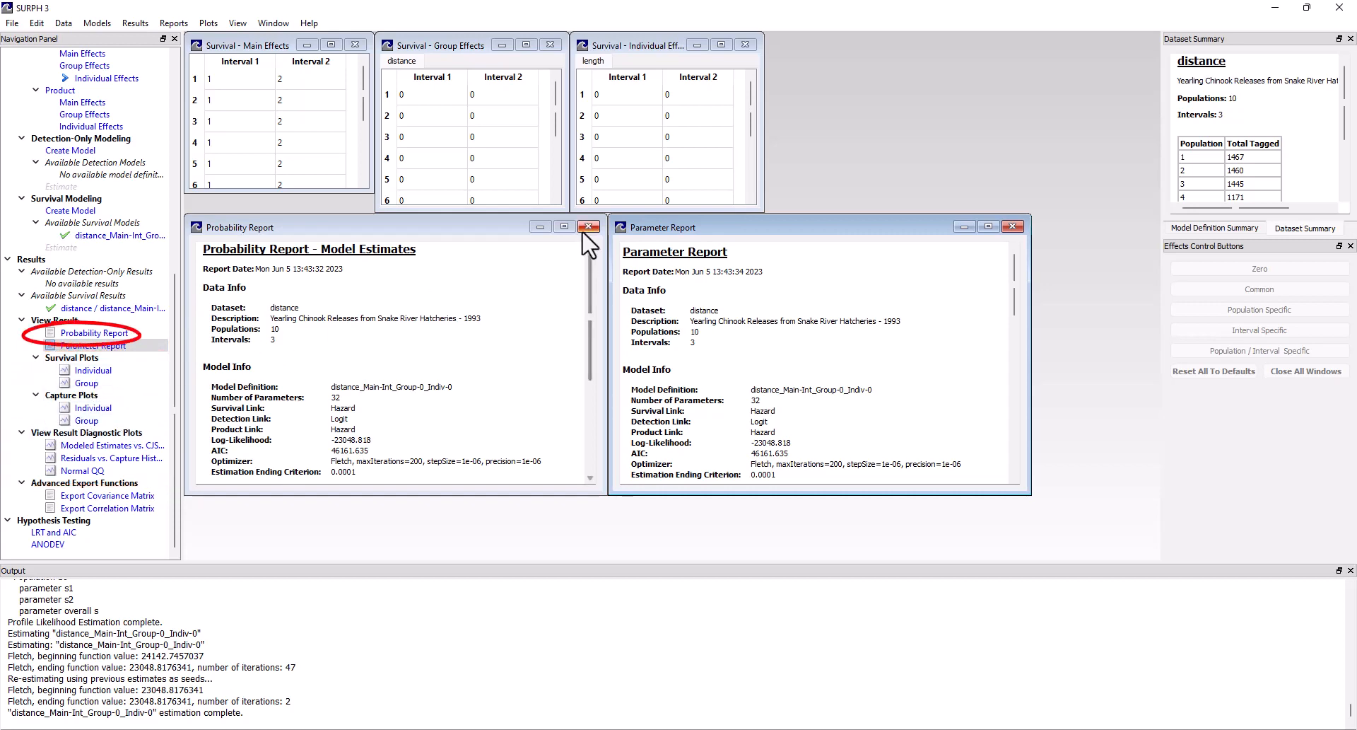
{"action": "left_click", "coordinate": [564, 226]}
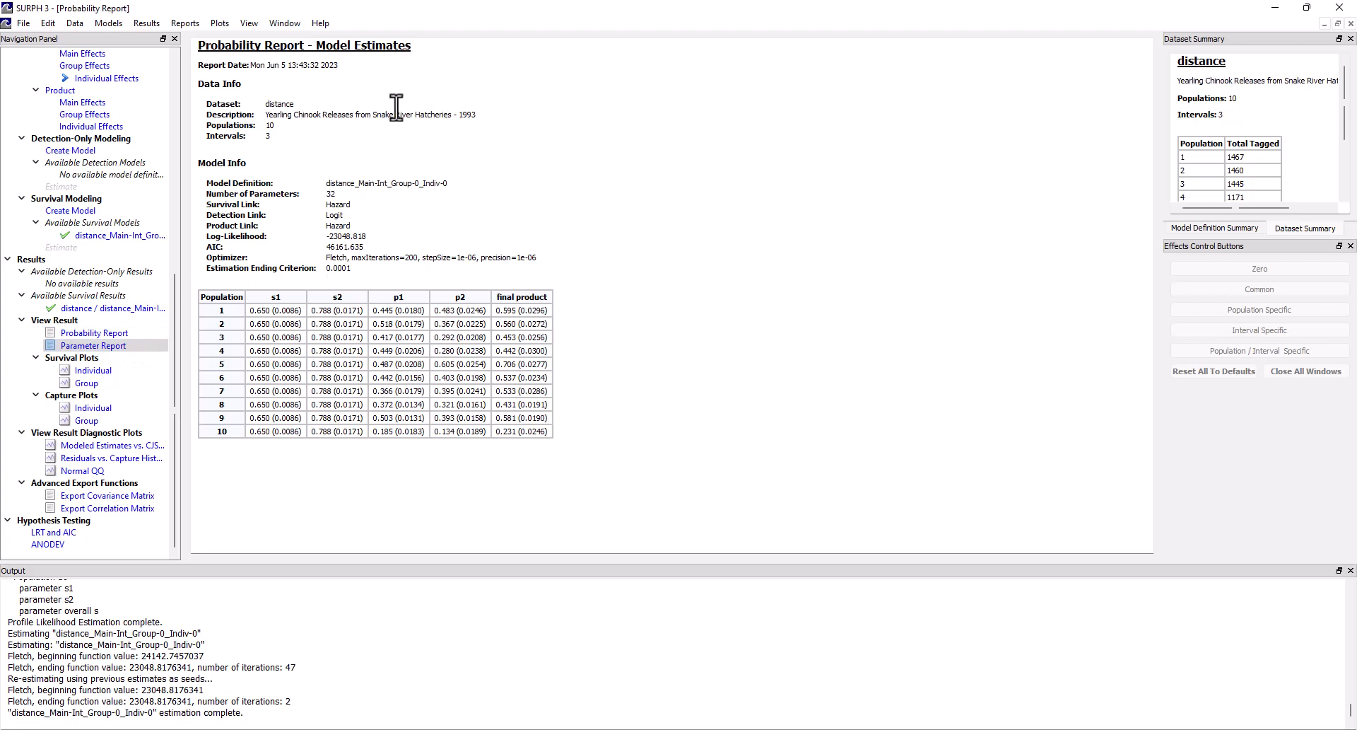
Bring up the Parameter Report at full size and examine its survival, detection and product parameter tables
{"action": "double_click", "coordinate": [111, 347]}
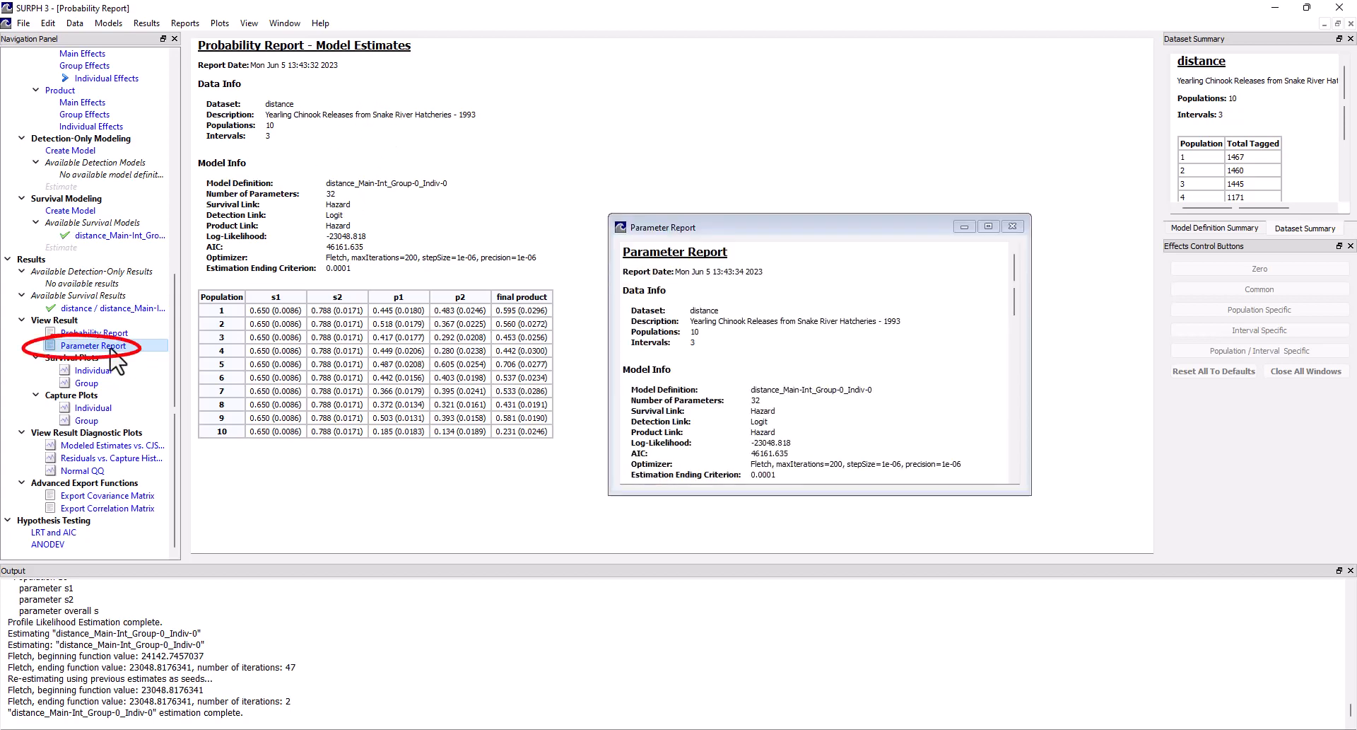
{"action": "left_click", "coordinate": [987, 223]}
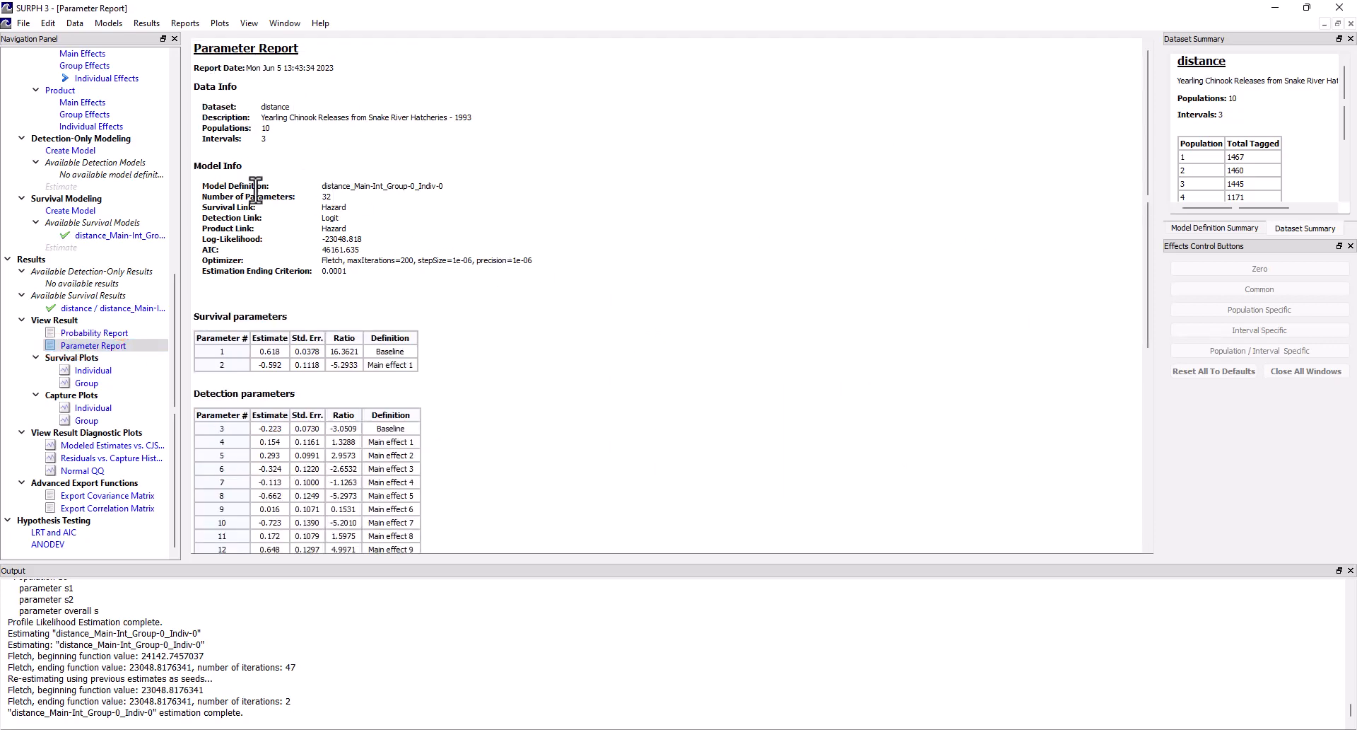
{"action": "scroll", "coordinate": [392, 279], "scroll_direction": "down", "scroll_amount": 2}
{"action": "scroll", "coordinate": [392, 279], "scroll_direction": "down", "scroll_amount": 3}
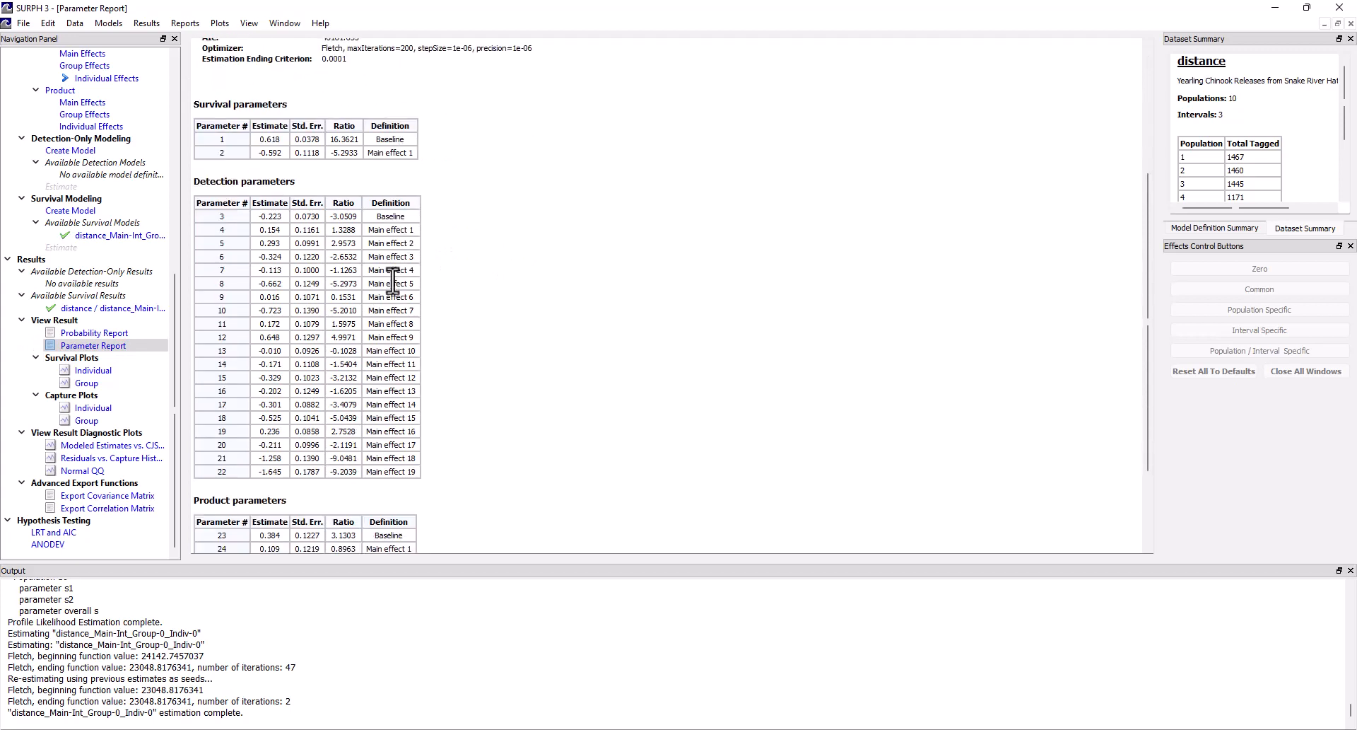
{"action": "scroll", "coordinate": [393, 280], "scroll_direction": "up", "scroll_amount": 5}
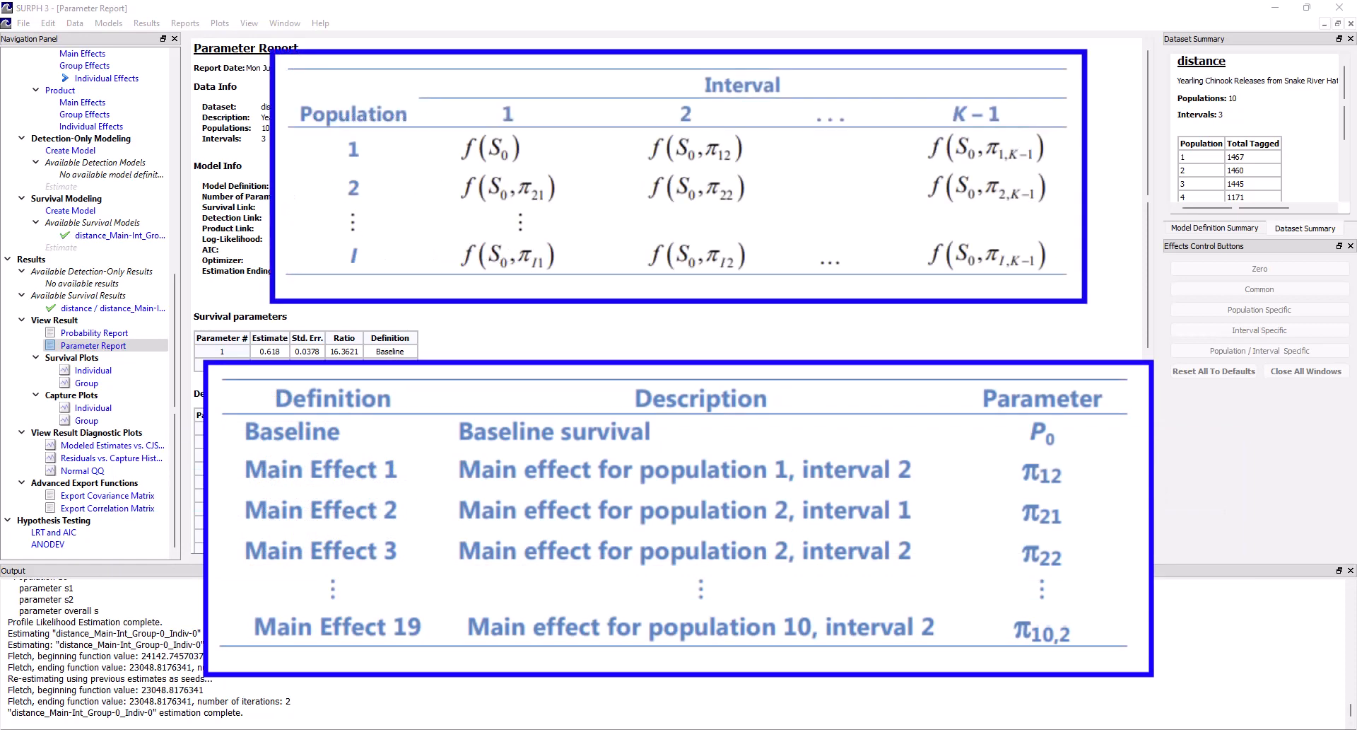
Open the individual survival plot for the estimated model and overlay the histogram
{"action": "left_click", "coordinate": [94, 370]}
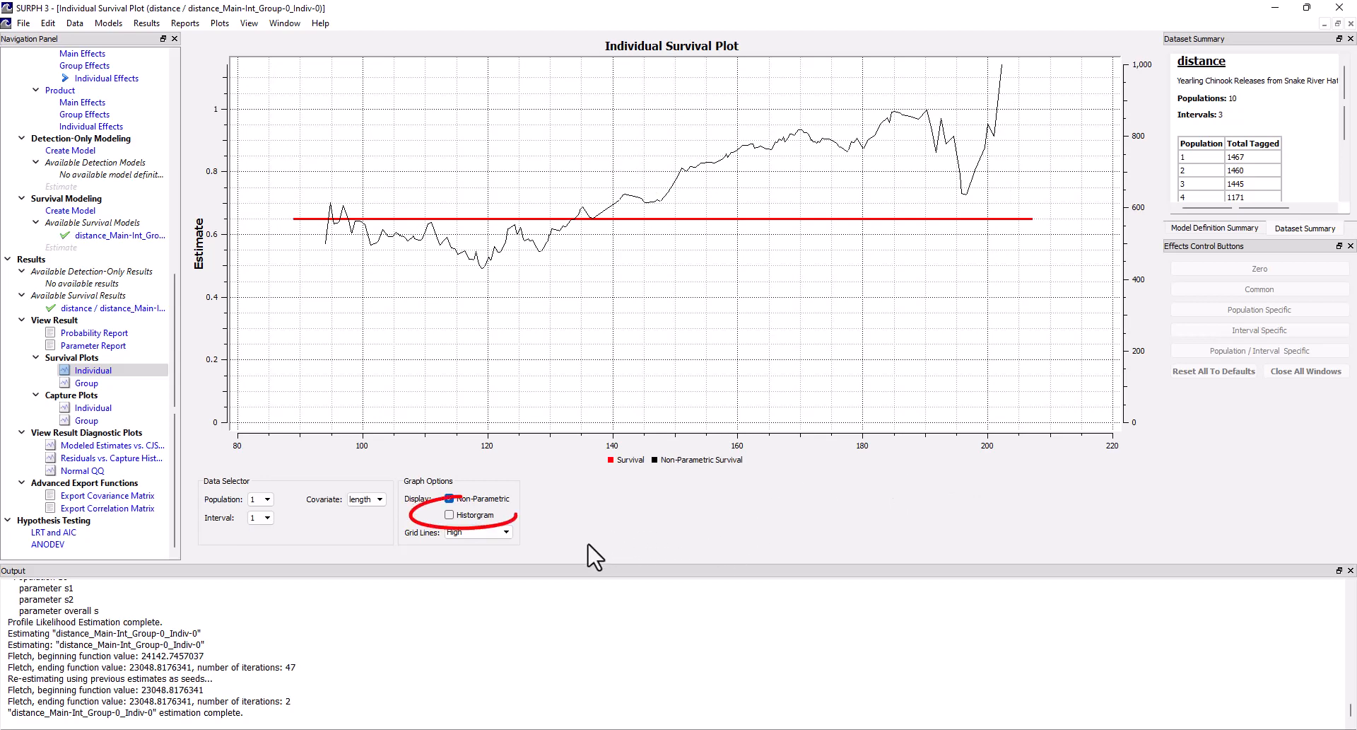
{"action": "left_click", "coordinate": [449, 515]}
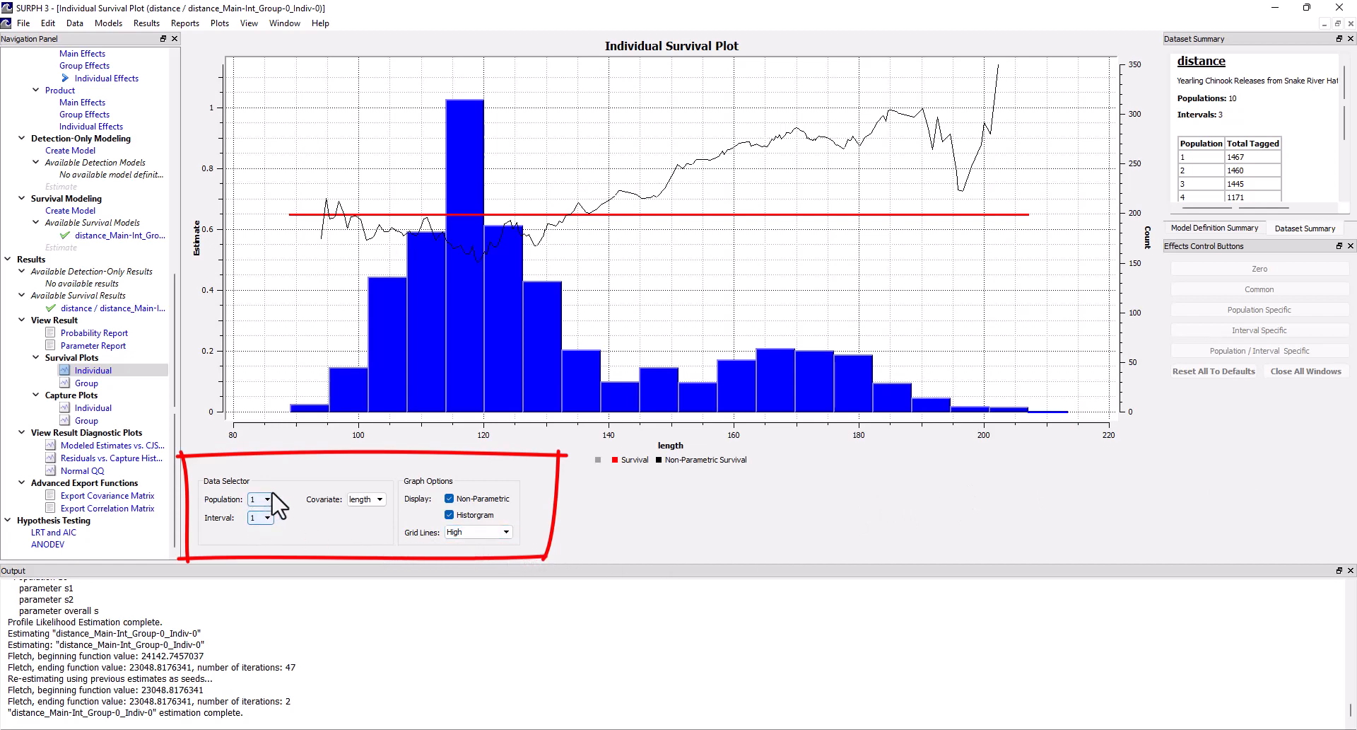
Hide the non-parametric curve and histogram in the individual survival plot, and show both again
{"action": "left_click", "coordinate": [359, 502]}
{"action": "left_click", "coordinate": [449, 499]}
{"action": "left_click", "coordinate": [449, 515]}
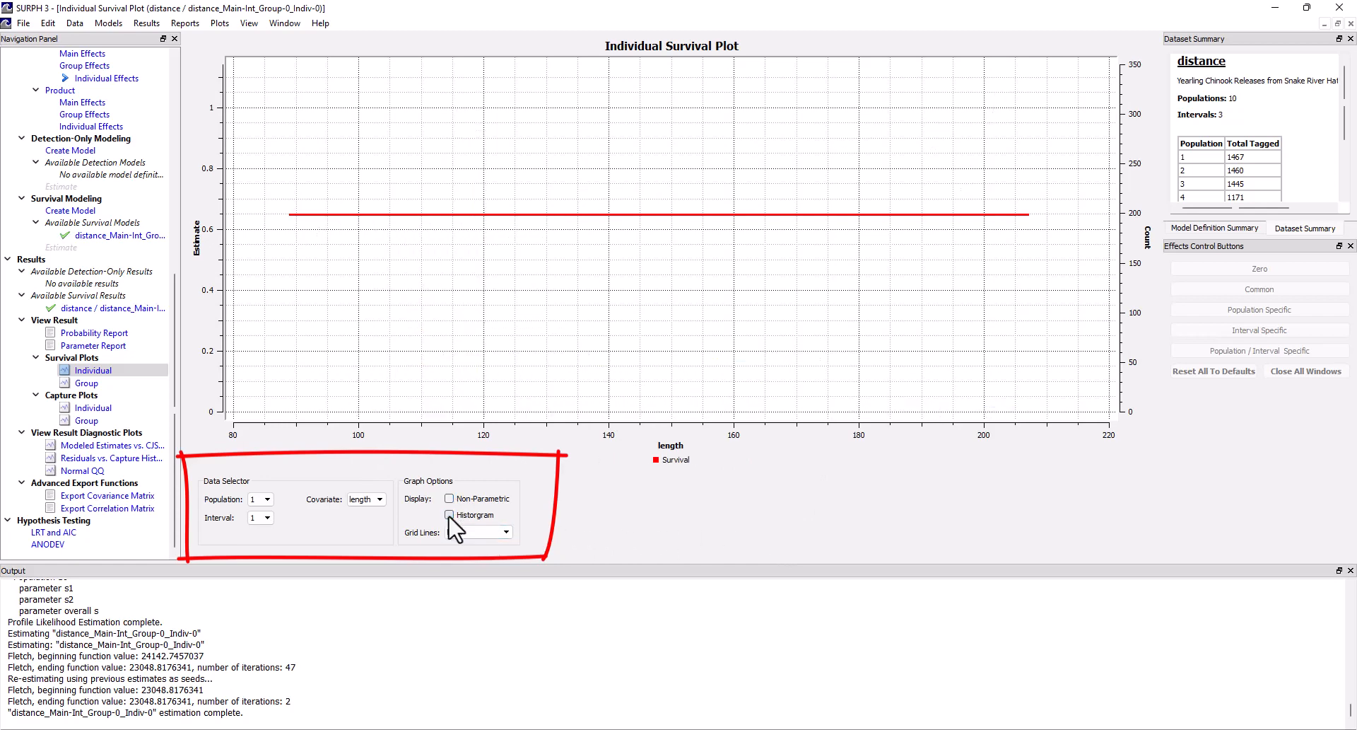
{"action": "left_click", "coordinate": [449, 514]}
{"action": "left_click", "coordinate": [449, 499]}
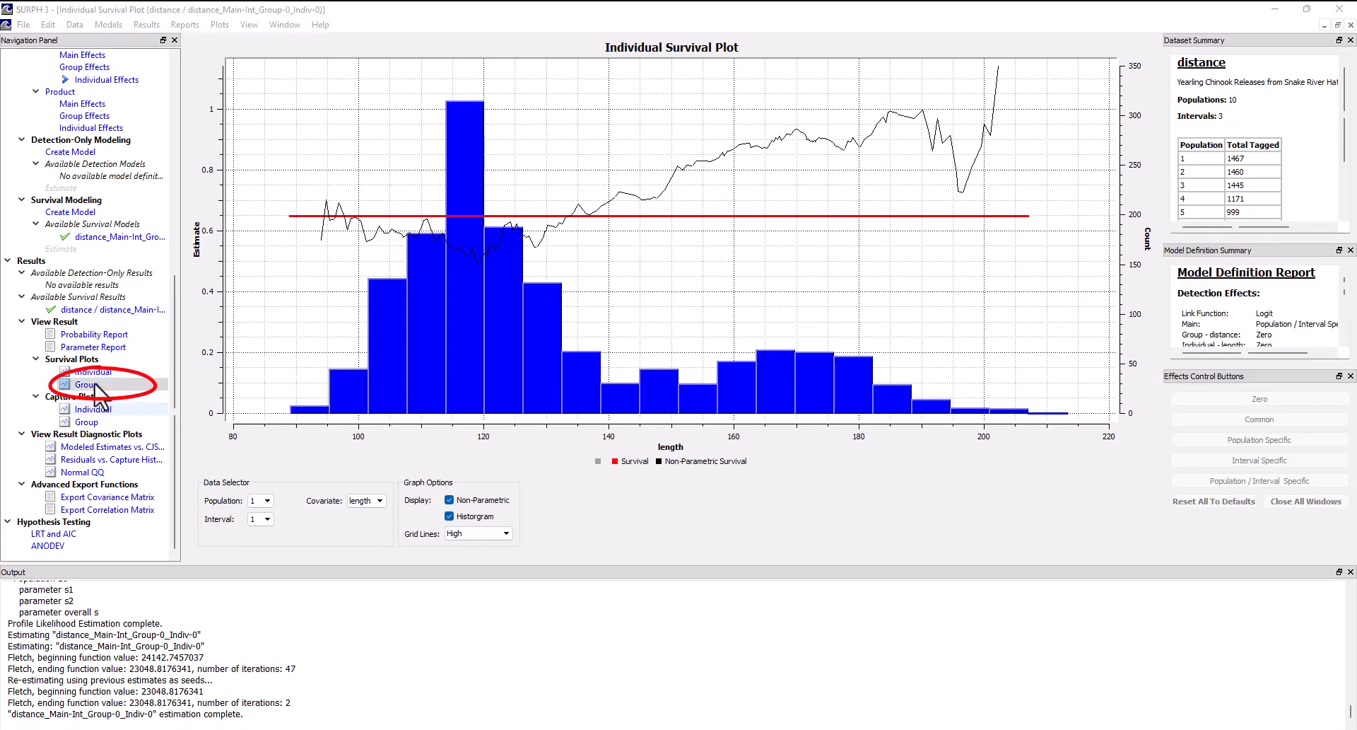
Open the group survival plot and compare its population-specific view with the interval-specific view
{"action": "left_click", "coordinate": [93, 385]}
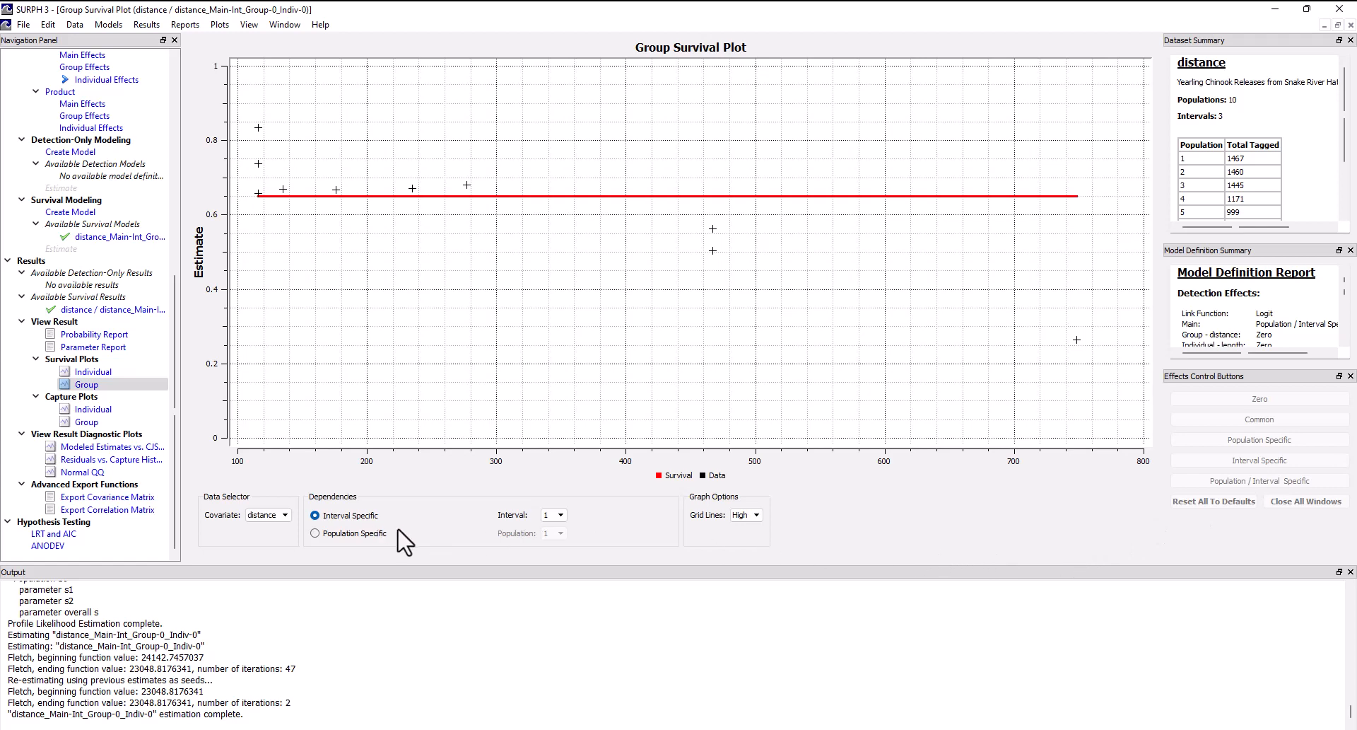
{"action": "left_click", "coordinate": [315, 533]}
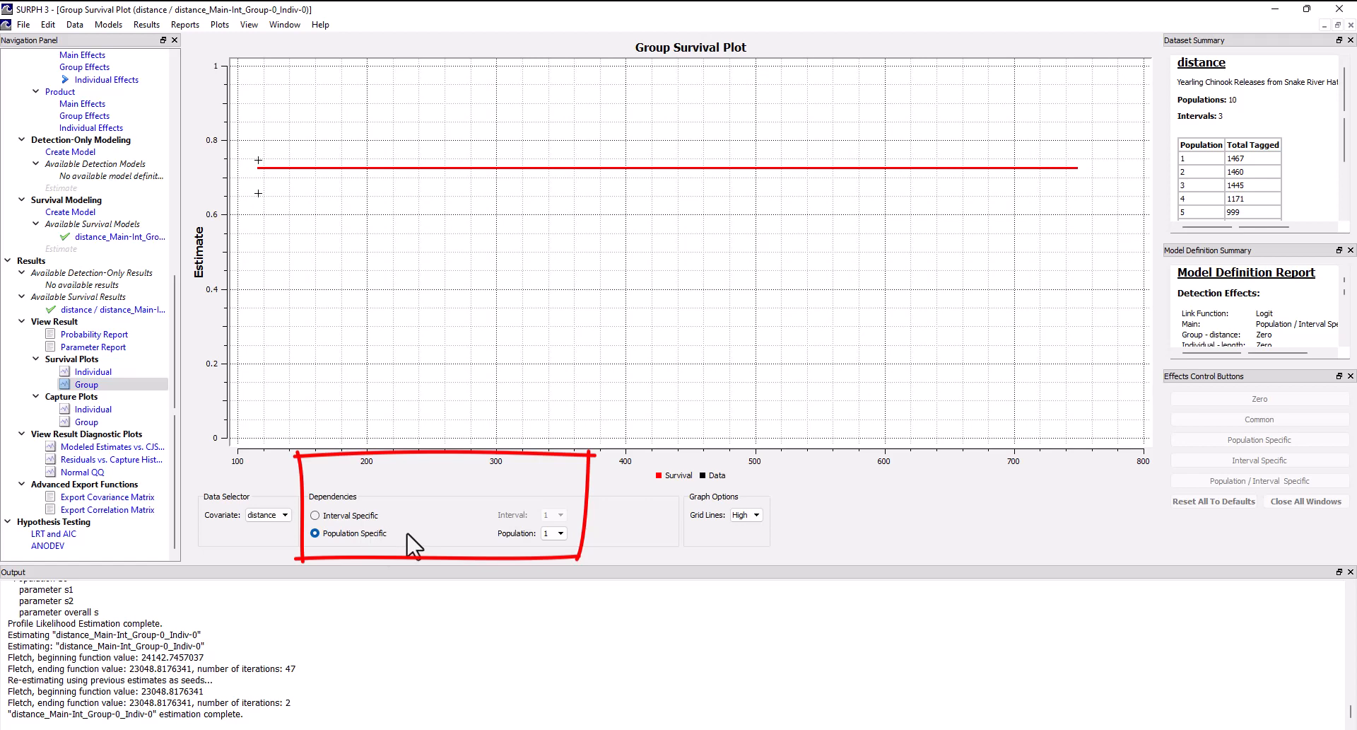
{"action": "left_click", "coordinate": [315, 515]}
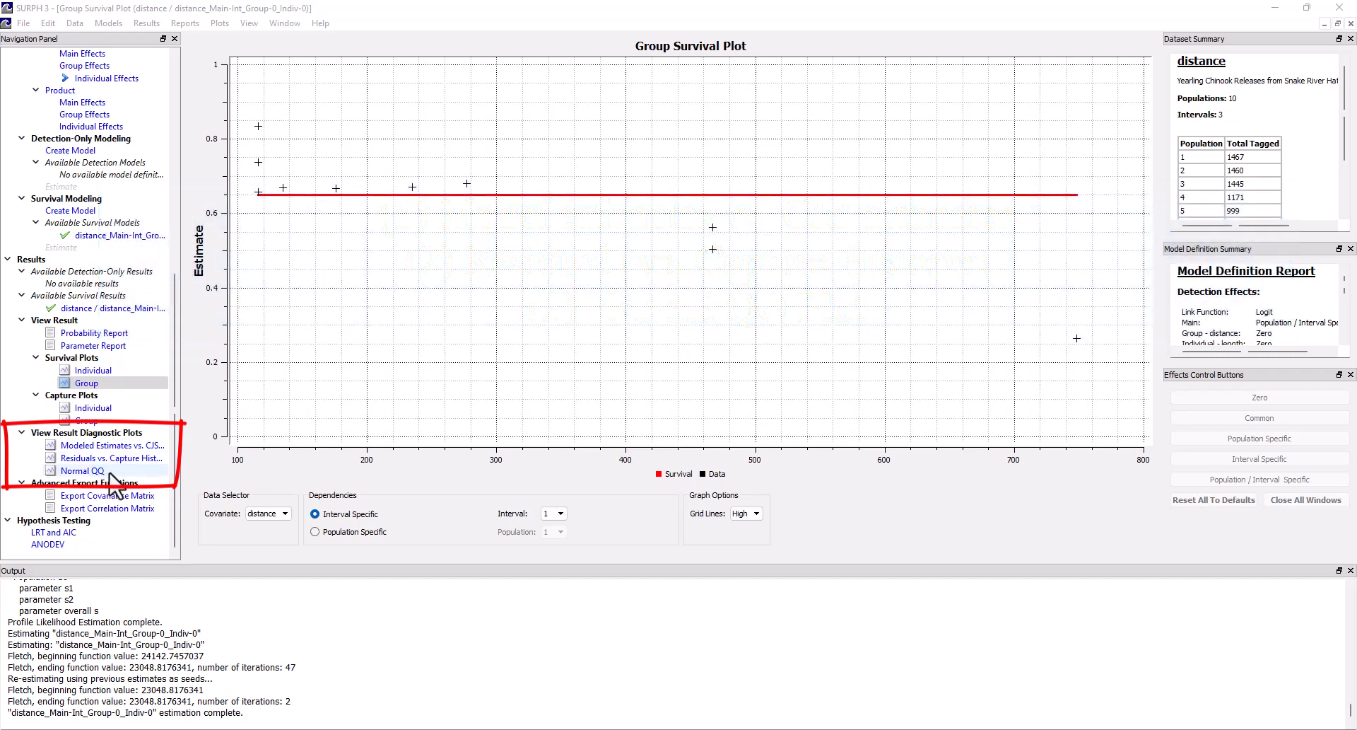
View the diagnostic plots for the result: modeled estimates vs. CJS estimates, residuals vs. capture history, and normal QQ
{"action": "left_click", "coordinate": [106, 445]}
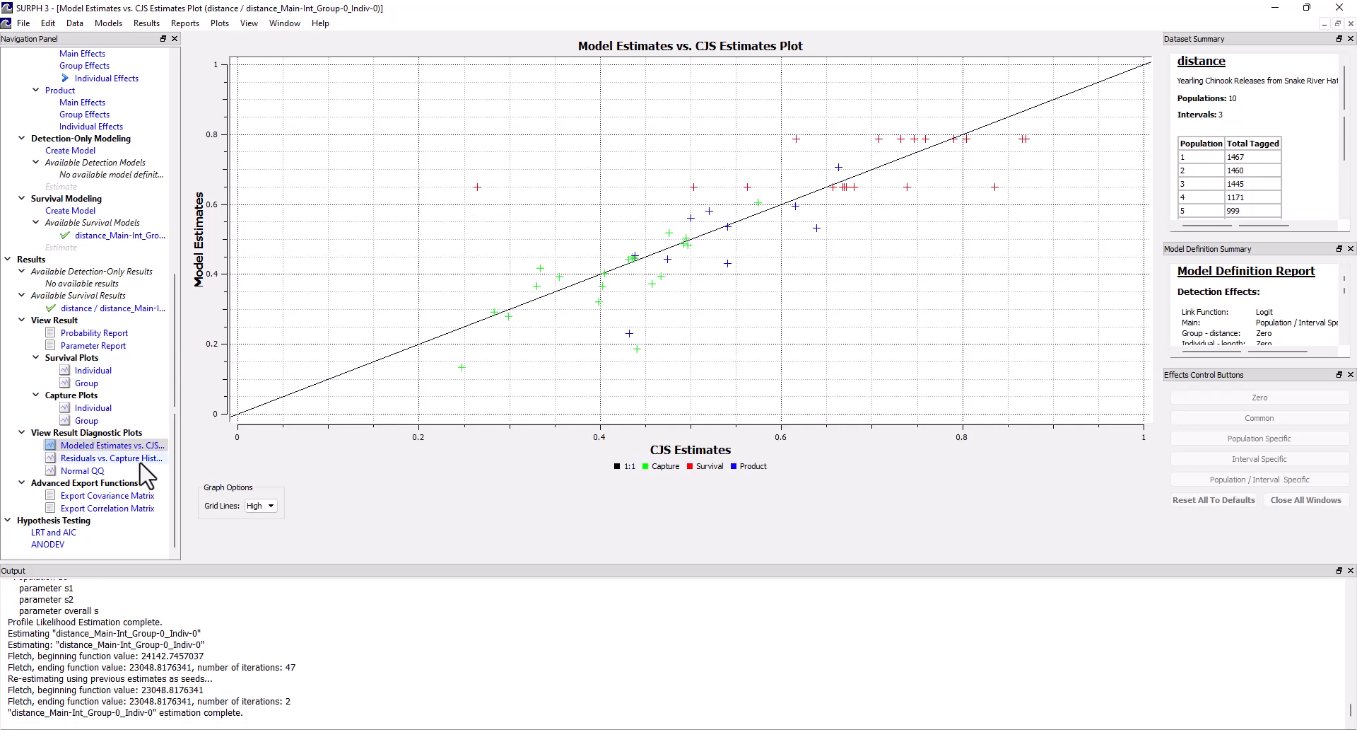
{"action": "left_click", "coordinate": [539, 286]}
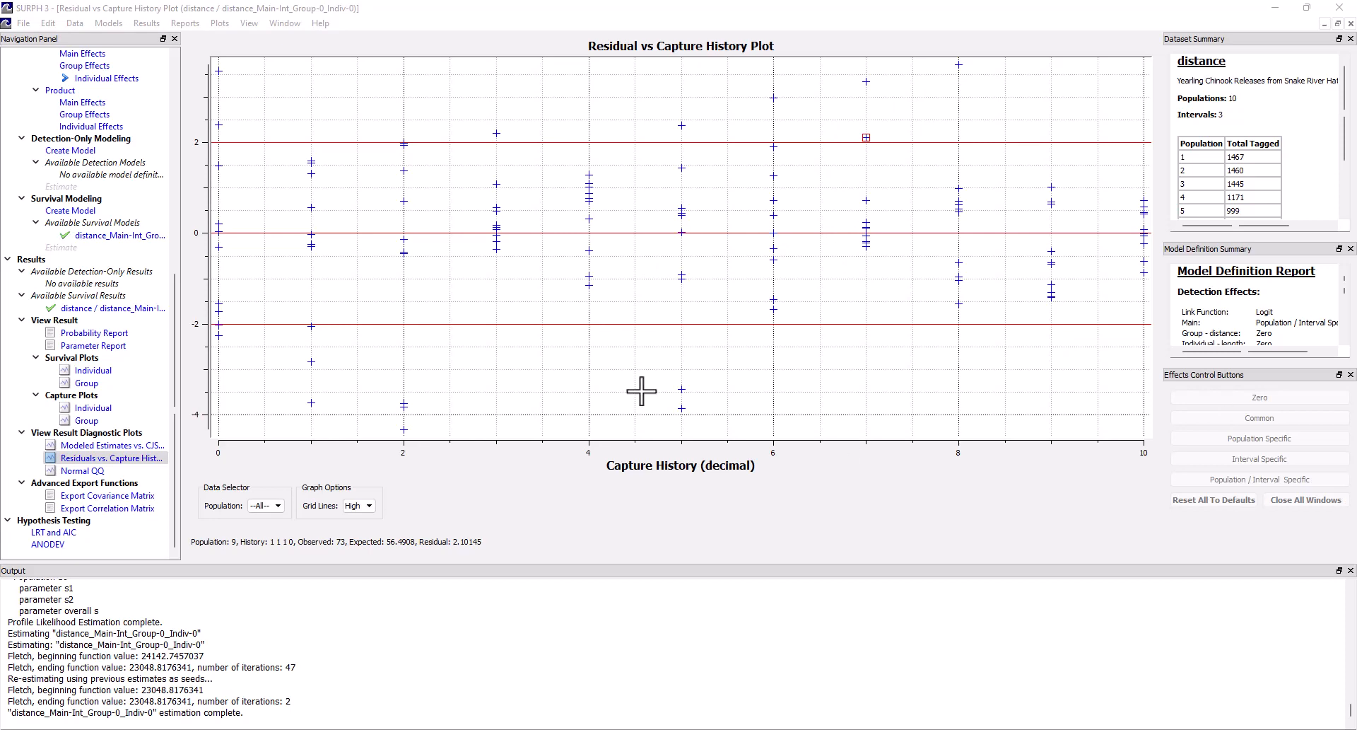
{"action": "left_click", "coordinate": [82, 470]}
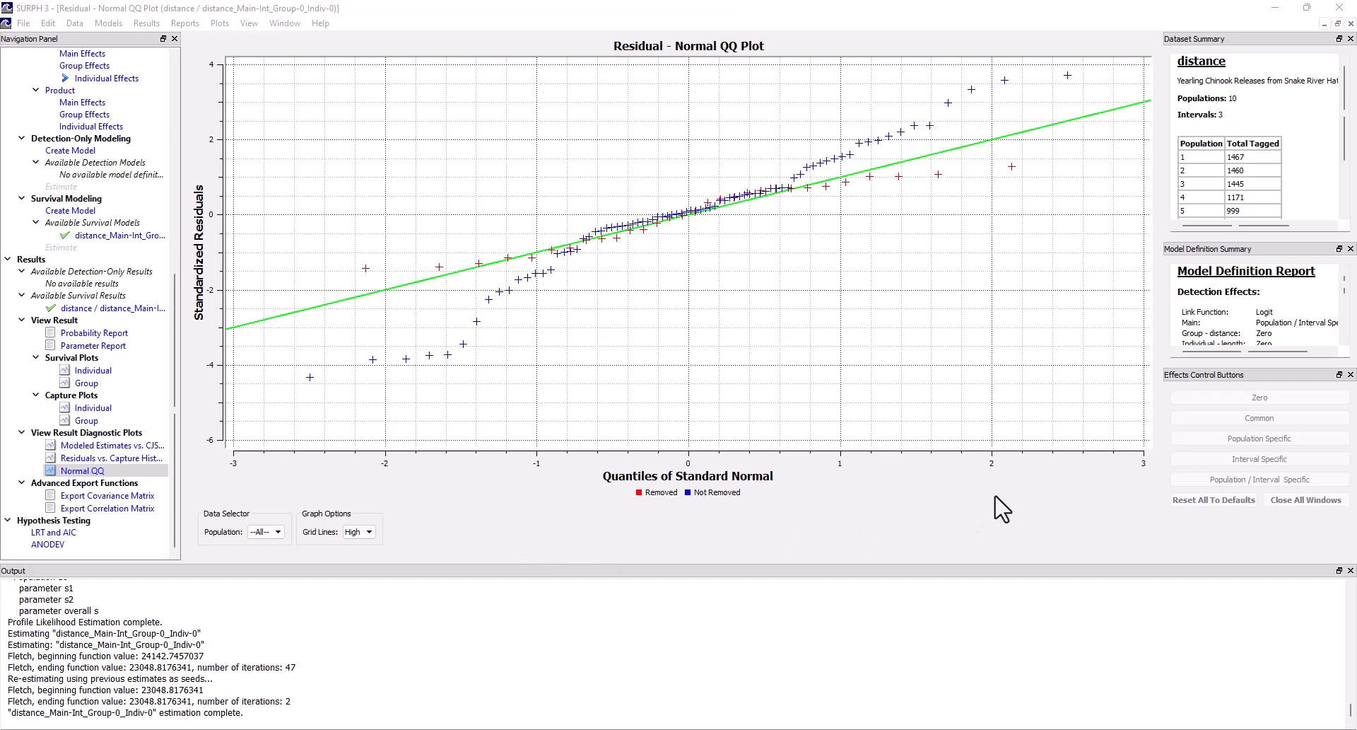
Export the covariance matrix to the Desktop as the CSV file model_covar_distance_distance_Main-Int_Group-0_Indiv-0
{"action": "left_click", "coordinate": [125, 495]}
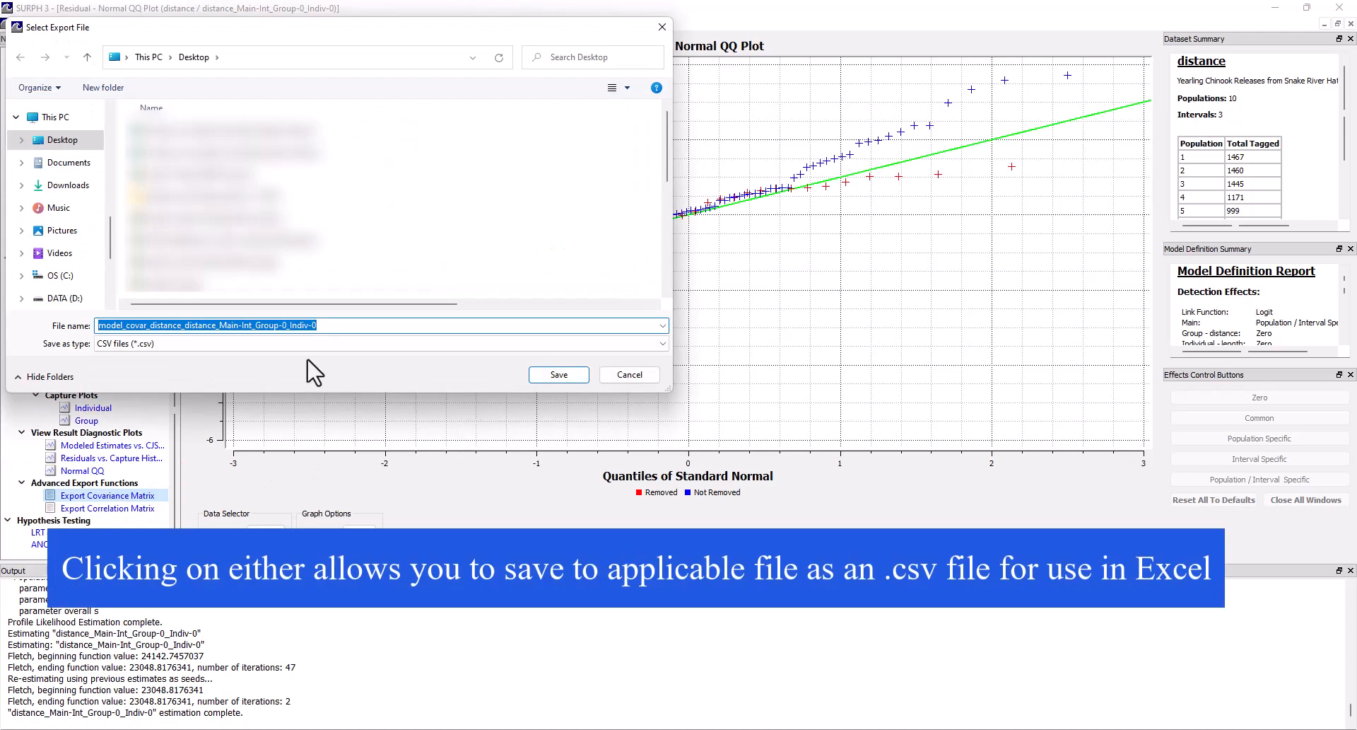
{"action": "left_click", "coordinate": [558, 375]}
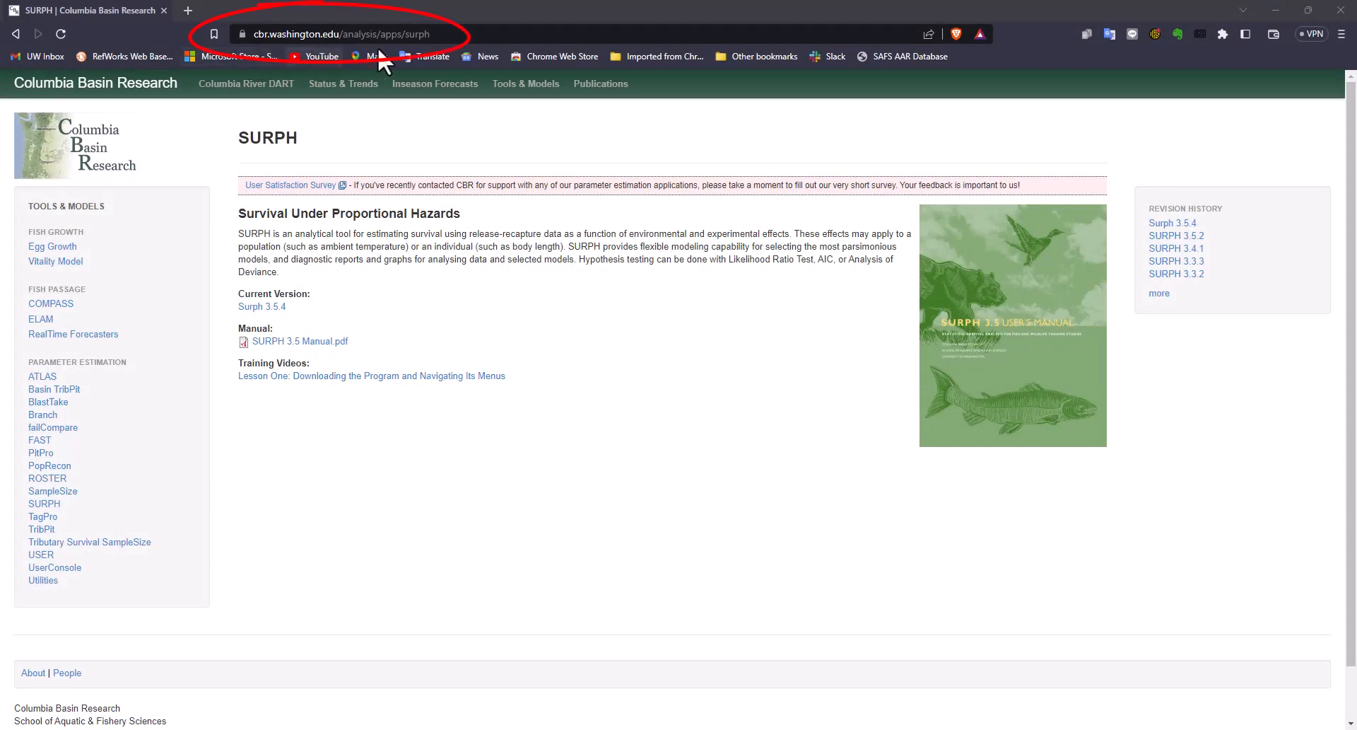
Skim the SURPH 3.5 manual PDF from the SURPH web page and return to that page
{"action": "left_click", "coordinate": [300, 342]}
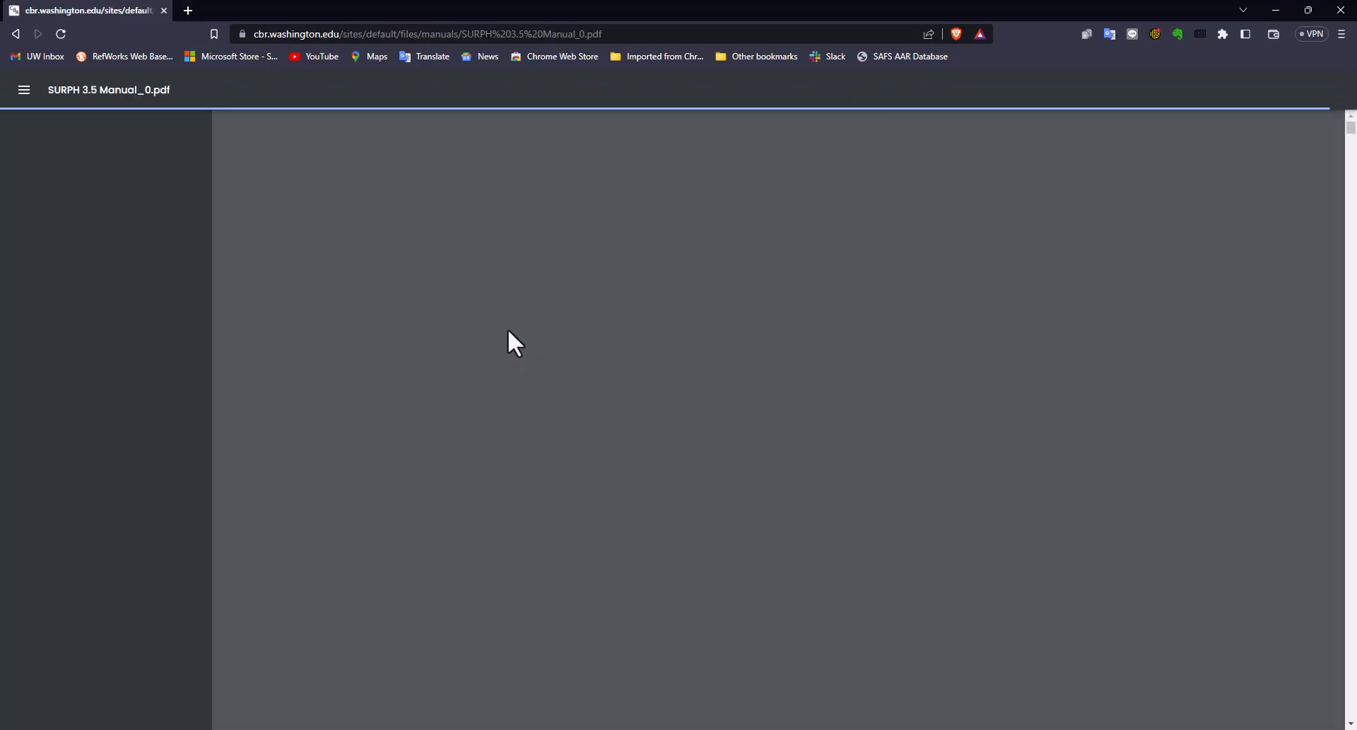
{"action": "scroll", "coordinate": [640, 362], "scroll_direction": "down", "scroll_amount": 20}
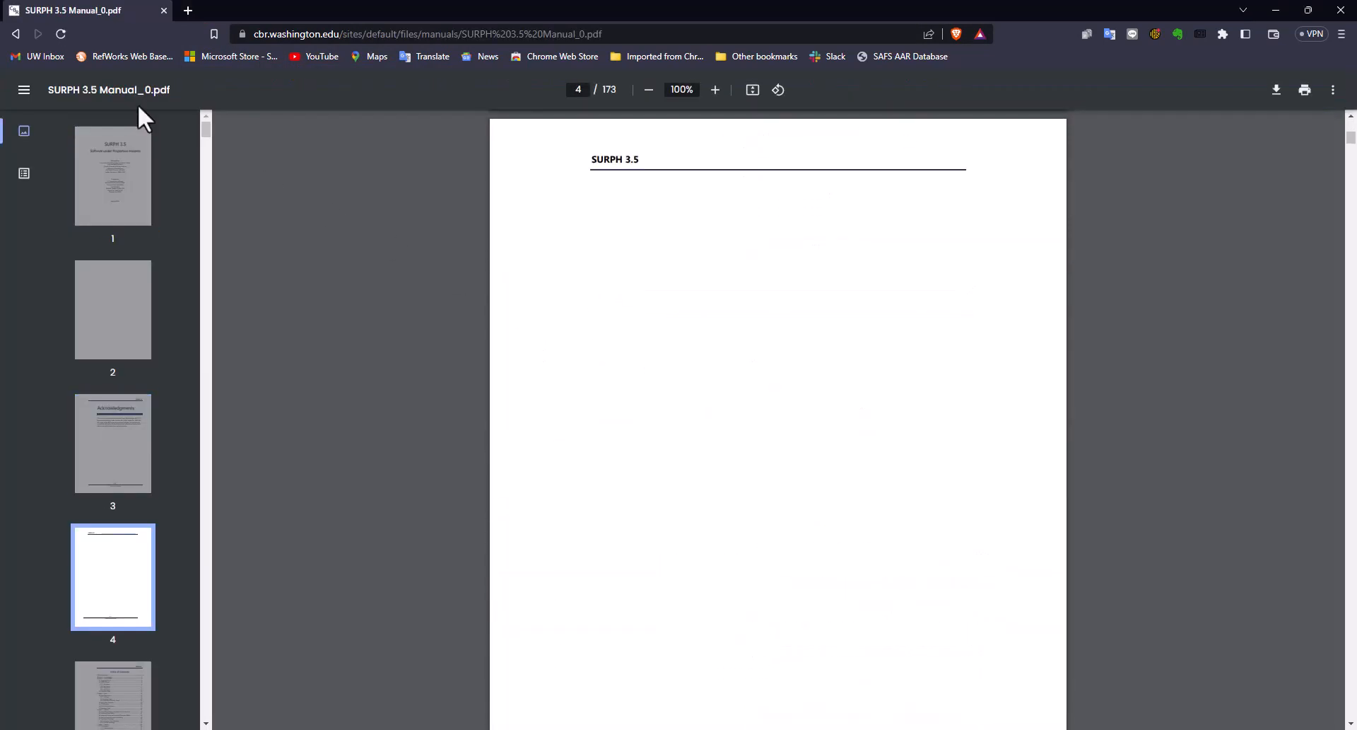
{"action": "key", "text": "alt+Left"}
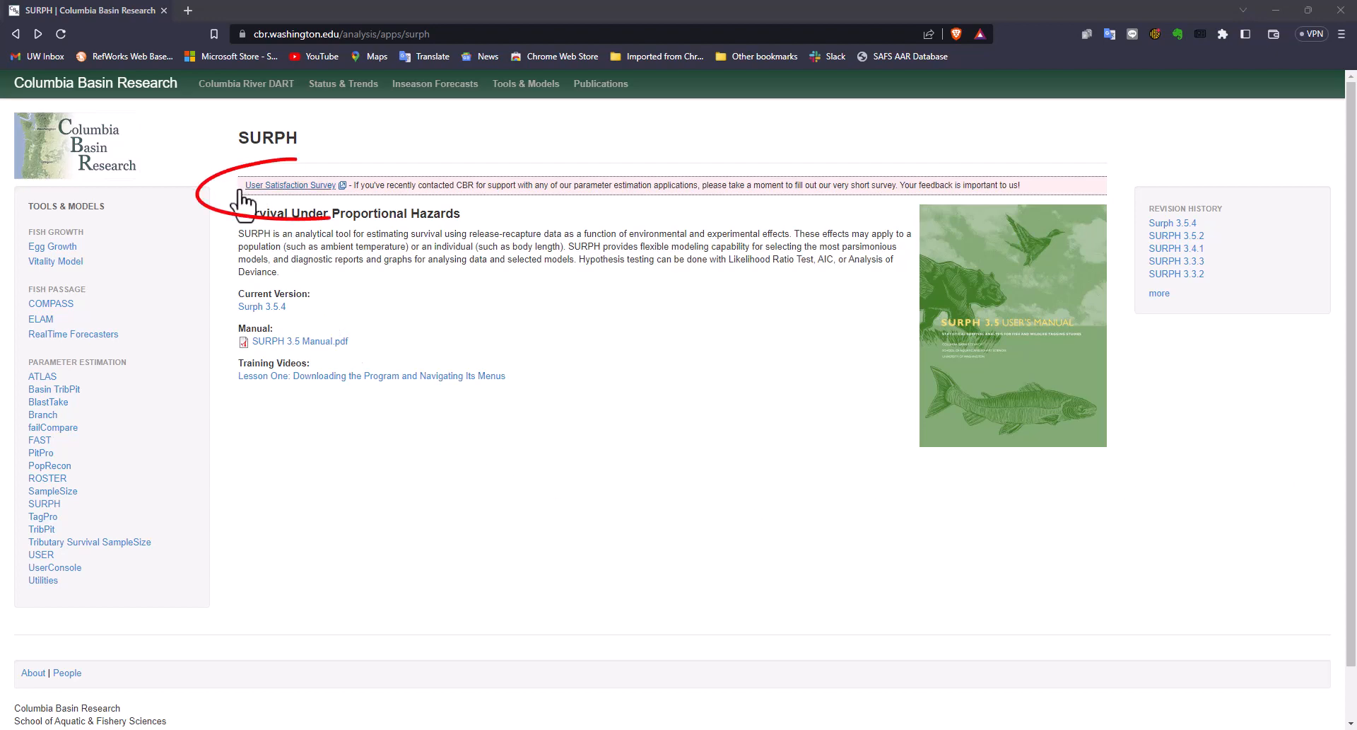
Open the User Satisfaction Survey from the SURPH web page and look through its questions
{"action": "left_click", "coordinate": [290, 186]}
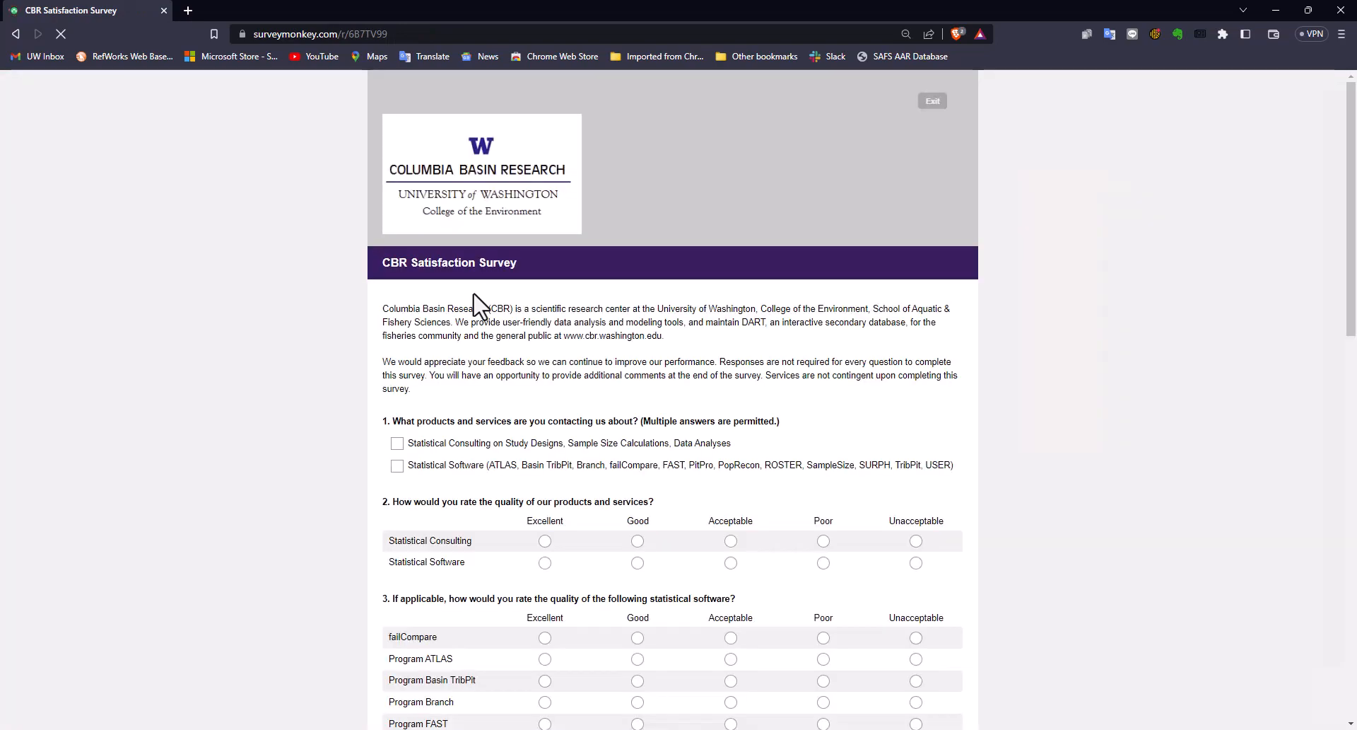
{"action": "scroll", "coordinate": [518, 307], "scroll_direction": "down", "scroll_amount": 12}
{"action": "scroll", "coordinate": [520, 318], "scroll_direction": "up", "scroll_amount": 2}
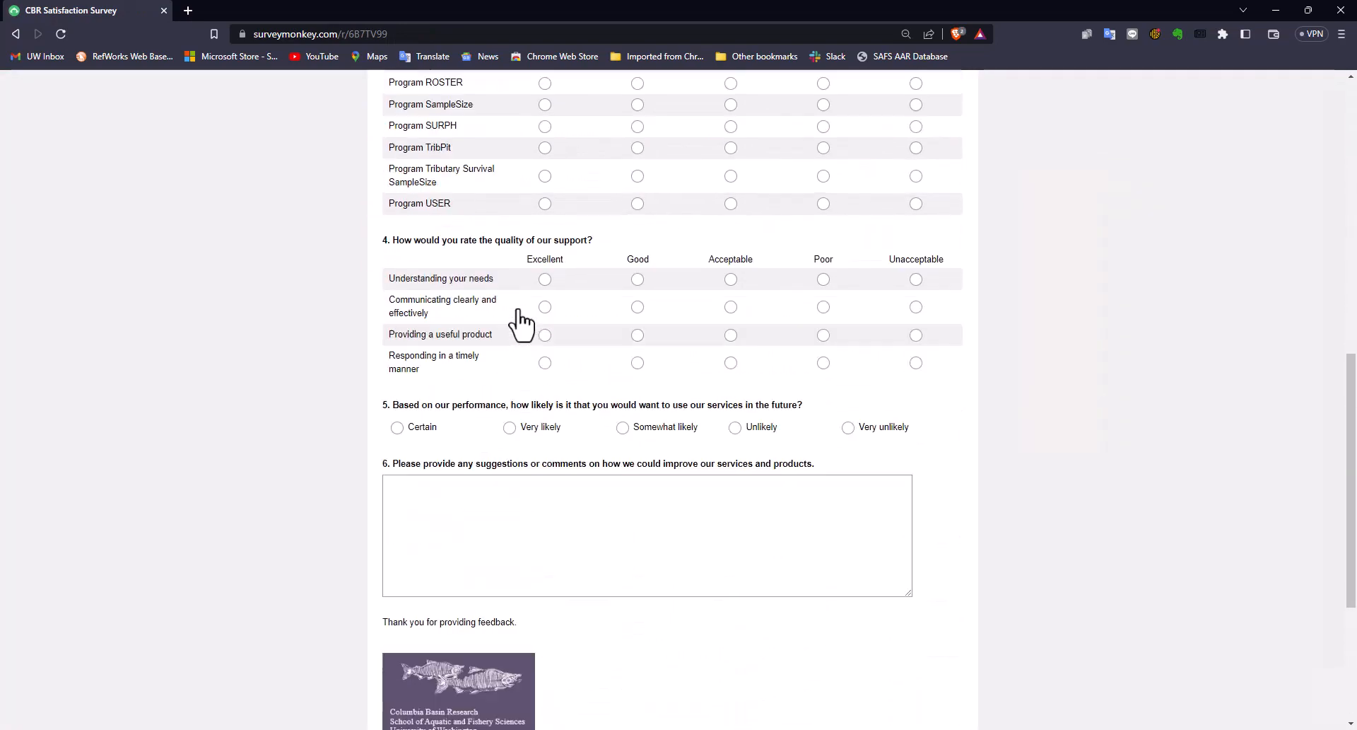
{"action": "scroll", "coordinate": [519, 319], "scroll_direction": "up", "scroll_amount": 10}
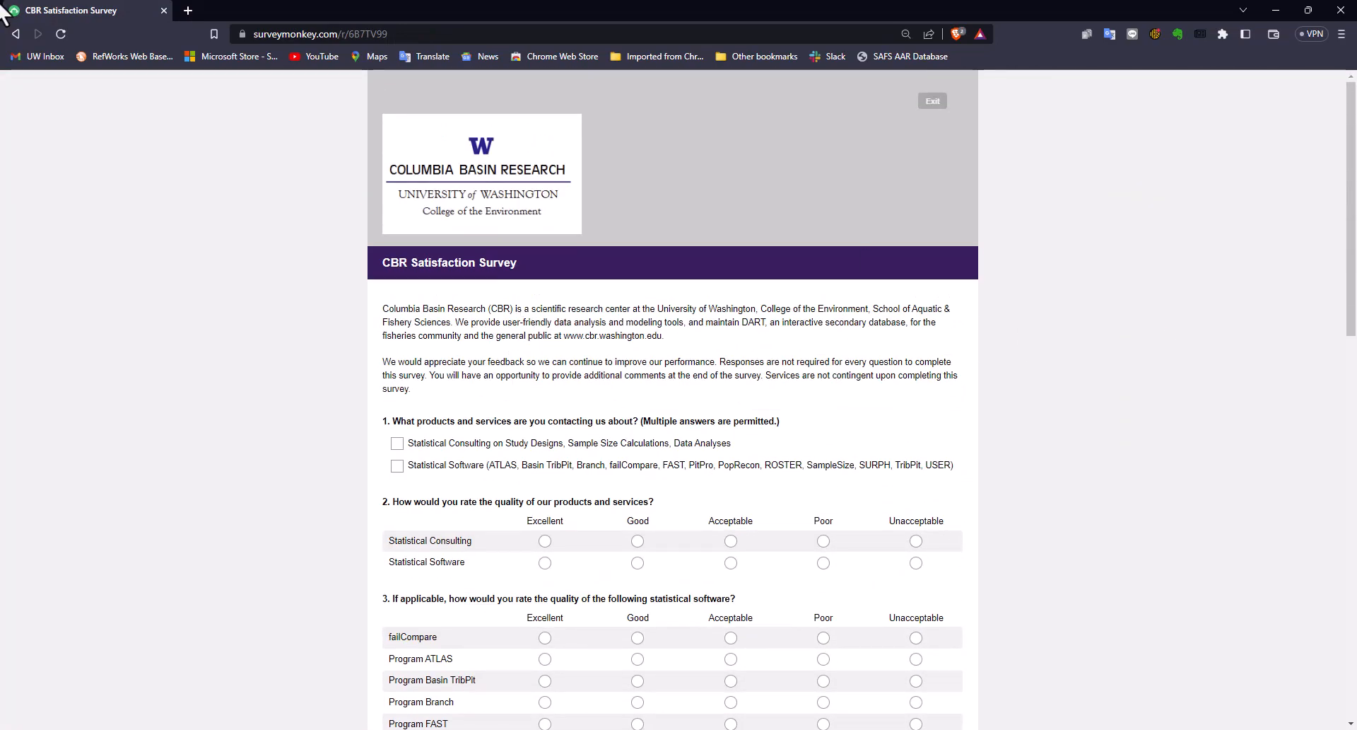